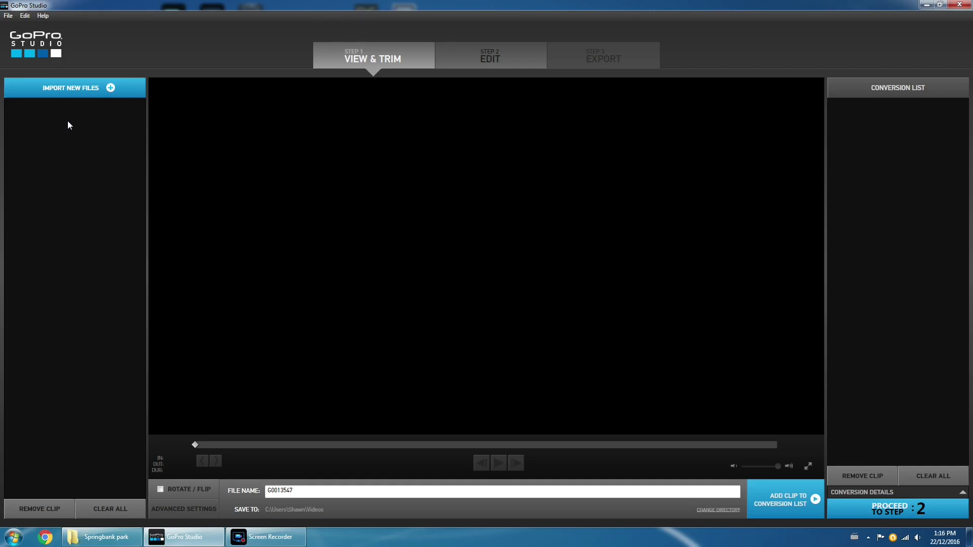
# Import the whole time-lapse photo sequence, G0013547 through G0014597, from the Springbank park folder
pyautogui.click(59, 93)
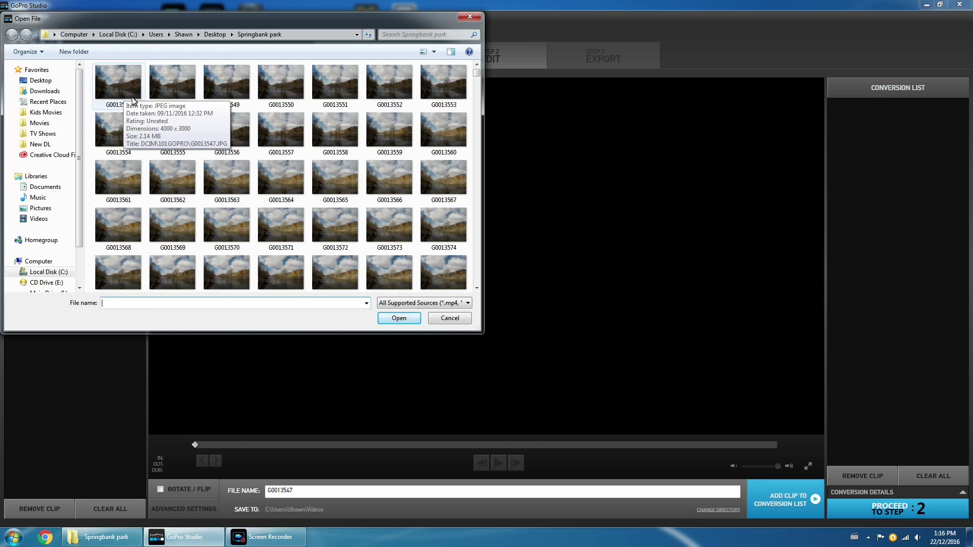
pyautogui.click(124, 84)
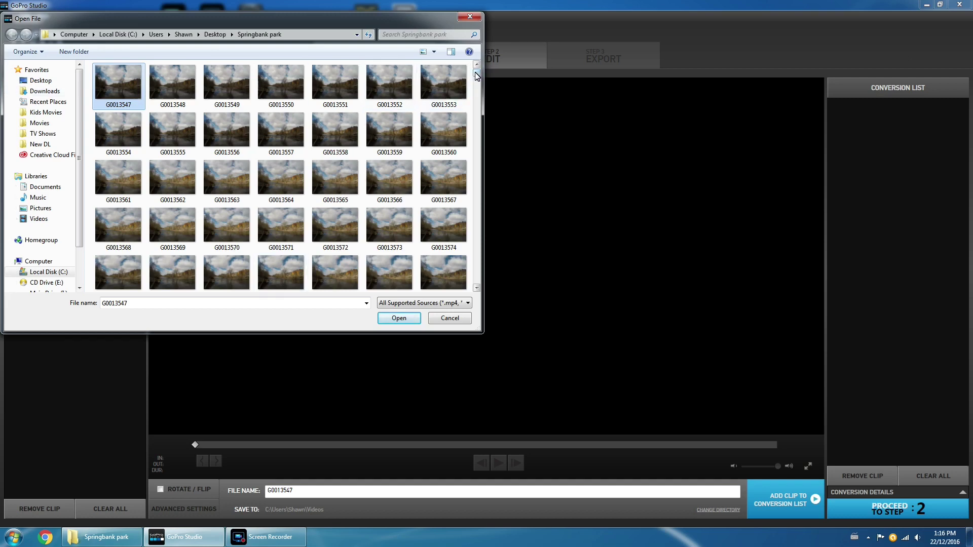
pyautogui.moveTo(477, 75); pyautogui.dragTo(476, 302)
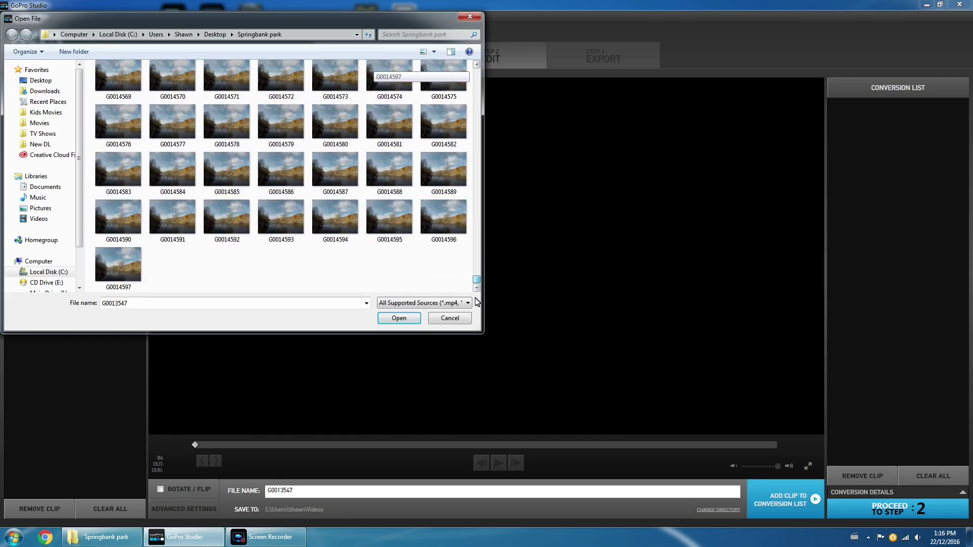
pyautogui.keyDown('shift'); pyautogui.click(117, 269); pyautogui.keyUp('shift')
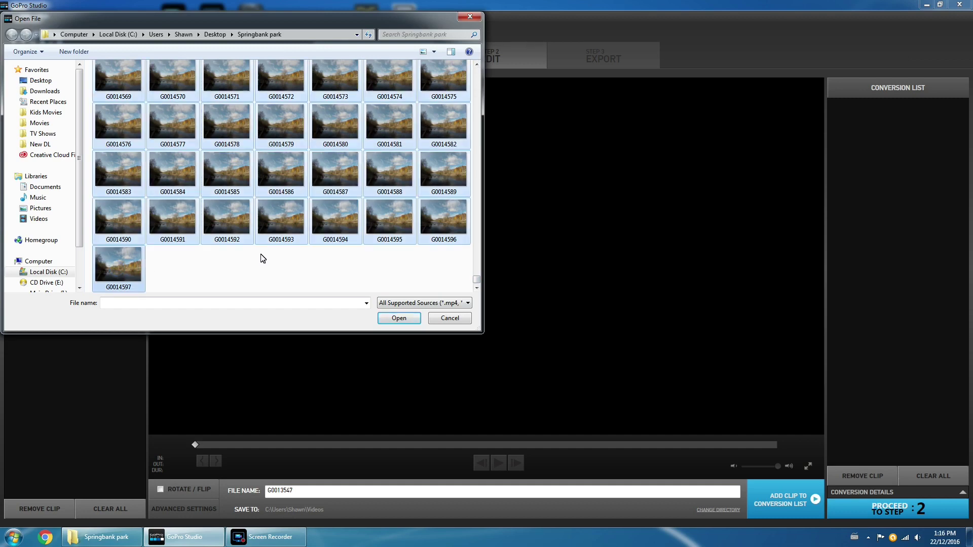
pyautogui.click(398, 320)
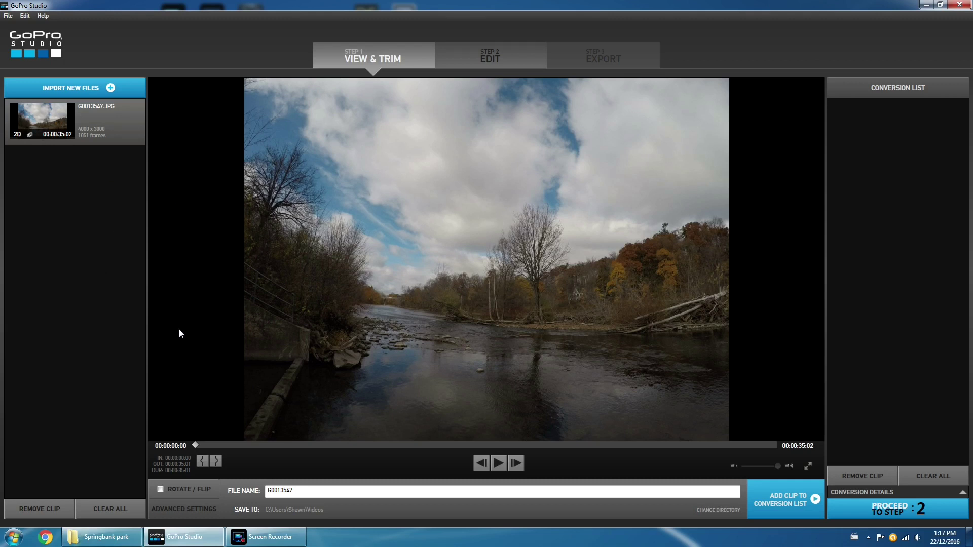
# Convert the photo sequence to a High-quality AVI at source size (4000x3000) and 29.97 fps with deflicker on
pyautogui.click(181, 511)
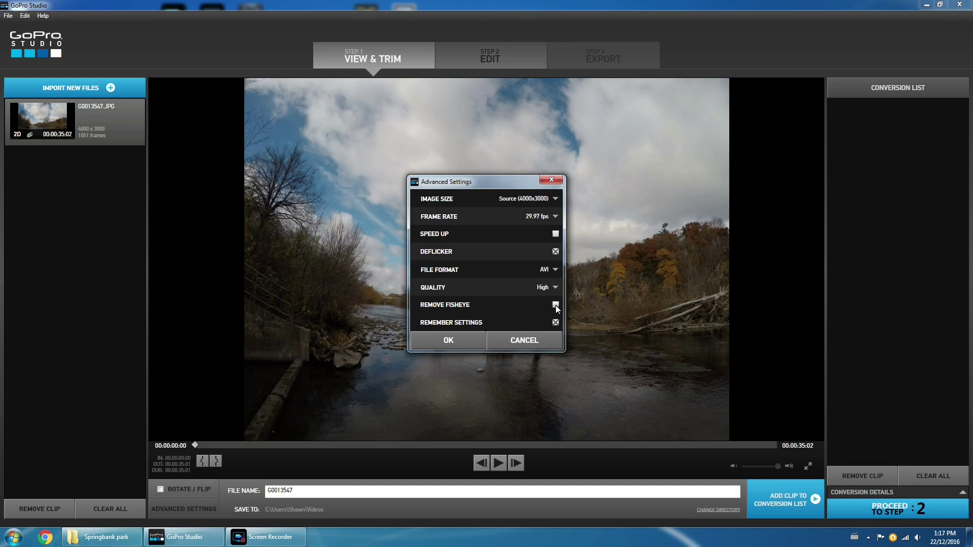
pyautogui.click(452, 342)
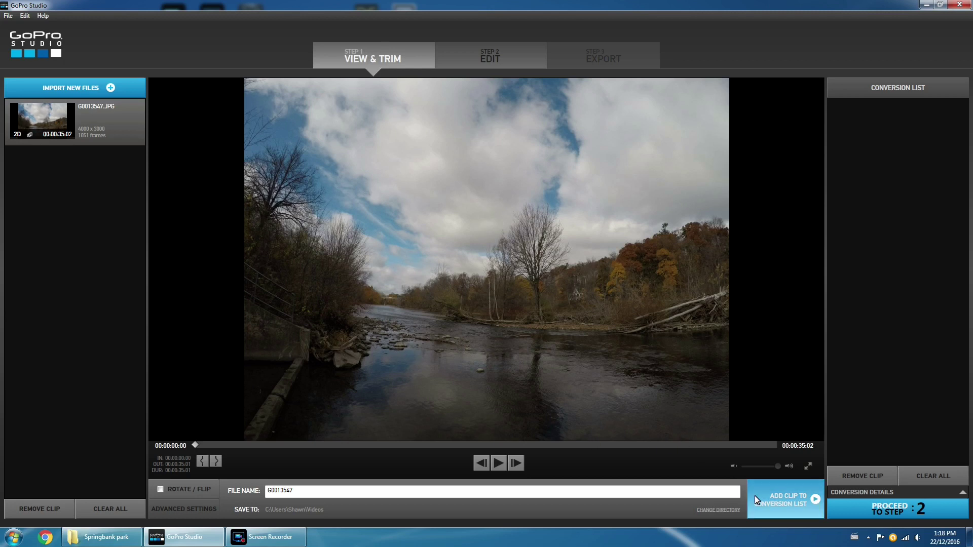
pyautogui.click(793, 497)
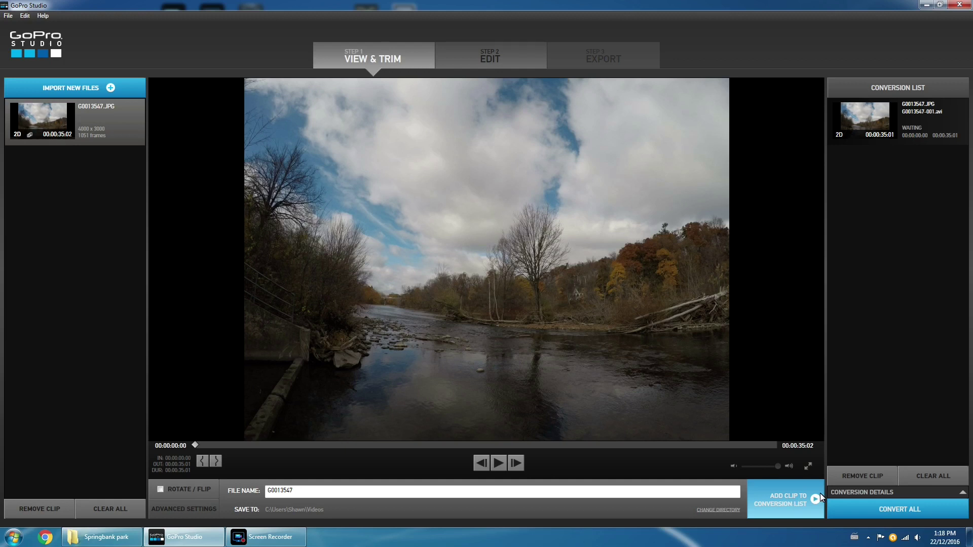
pyautogui.click(899, 509)
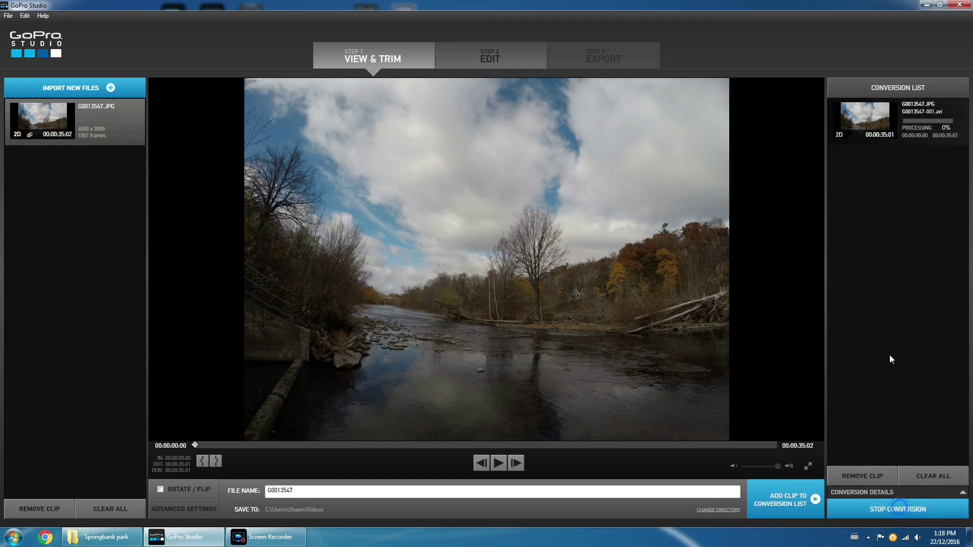
pyautogui.moveTo(918, 130)
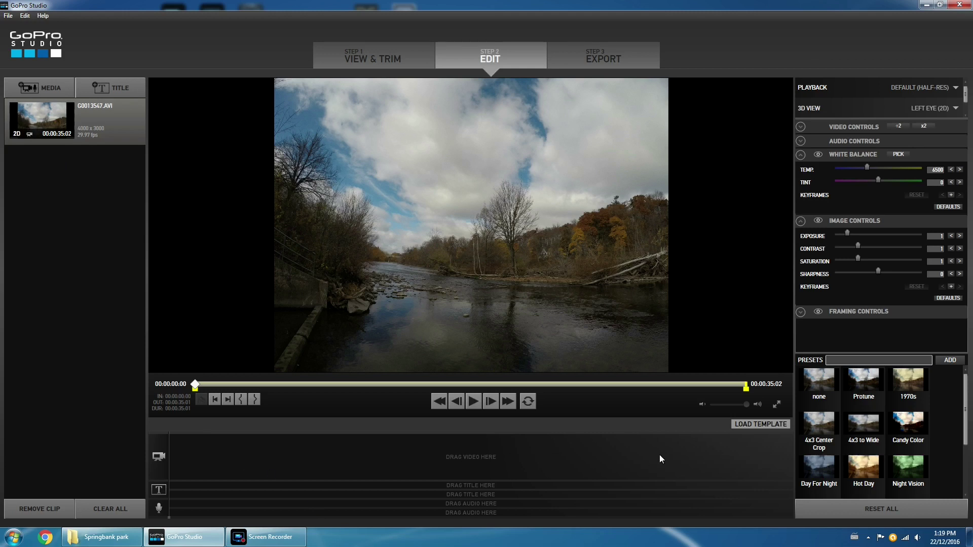
# Place the converted G0013547 clip on the video track and compare it with the source clip, ending with the timeline clip selected
pyautogui.moveTo(45, 122); pyautogui.dragTo(175, 445)
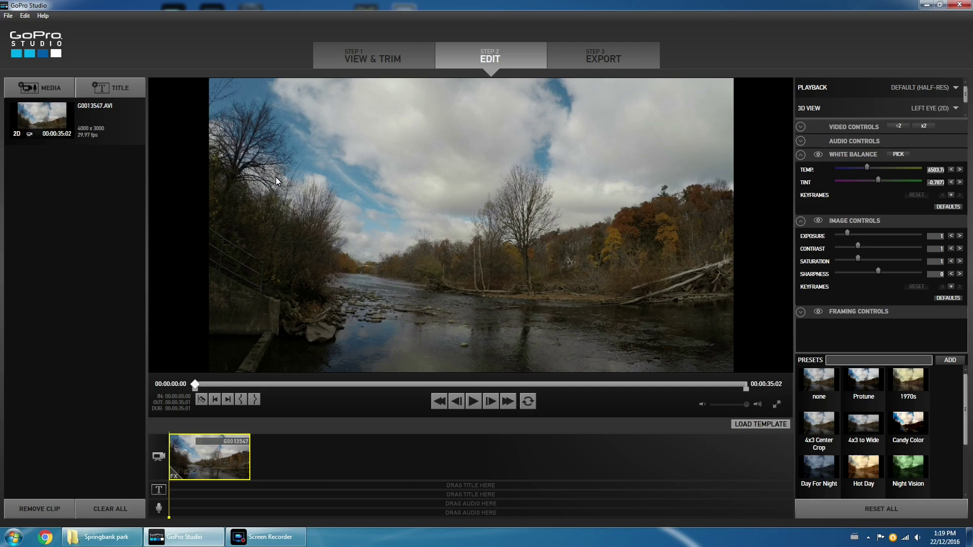
pyautogui.click(94, 120)
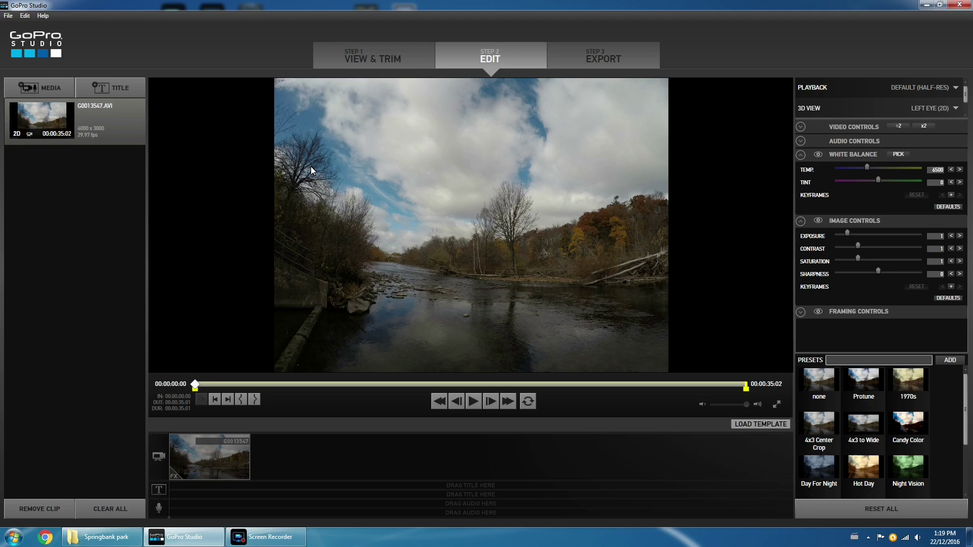
pyautogui.click(211, 467)
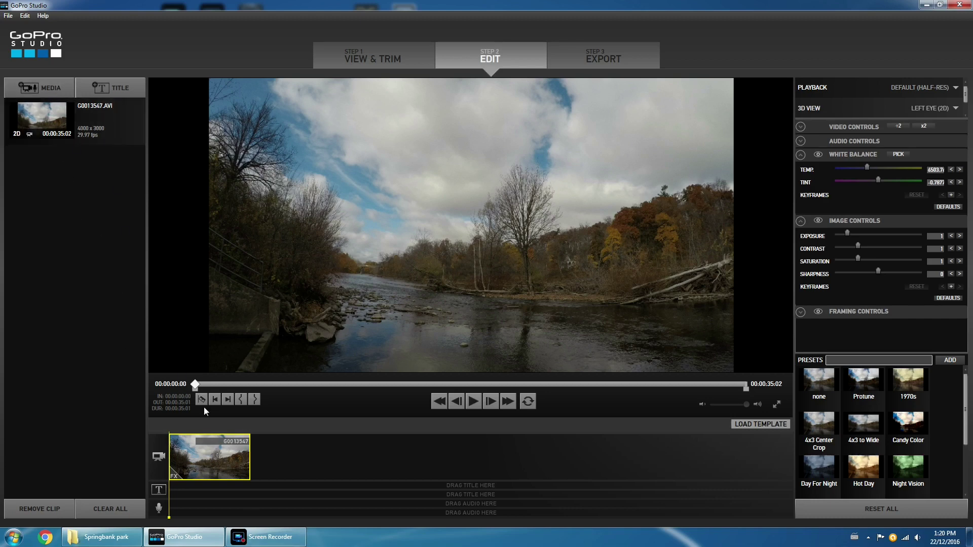
pyautogui.click(41, 120)
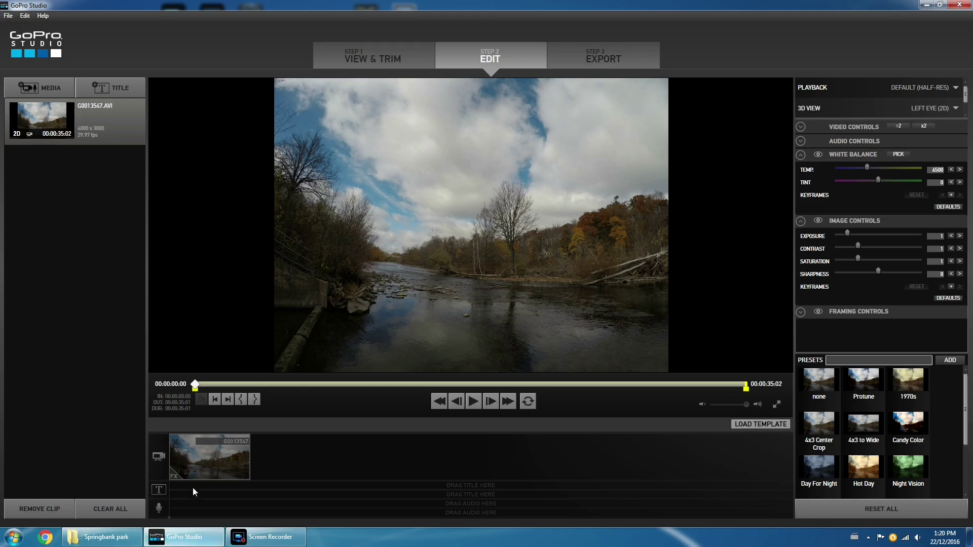
pyautogui.click(199, 461)
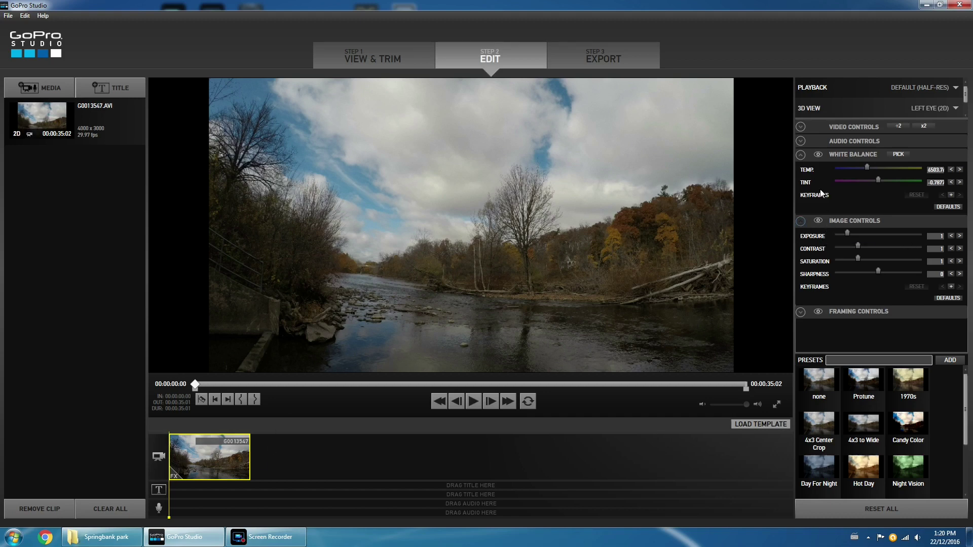
# Set the timeline clip's exposure to about 1.15, contrast to about 1.27, saturation to about 1.52 and sharpness to about 0.2
pyautogui.click(799, 155)
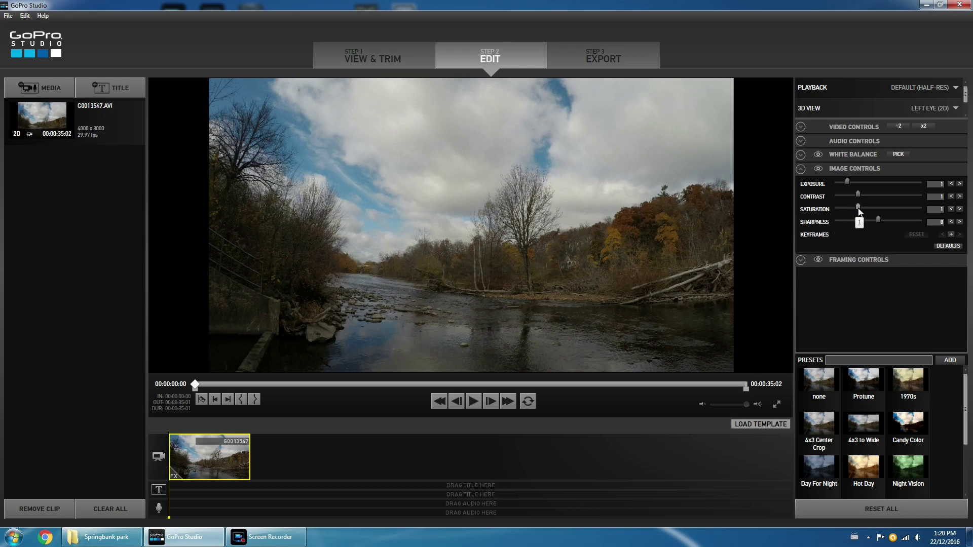
pyautogui.moveTo(858, 207); pyautogui.dragTo(866, 209)
pyautogui.moveTo(846, 181)
pyautogui.mouseDown()
pyautogui.moveTo(856, 181)
pyautogui.moveTo(846, 178)
pyautogui.mouseUp()
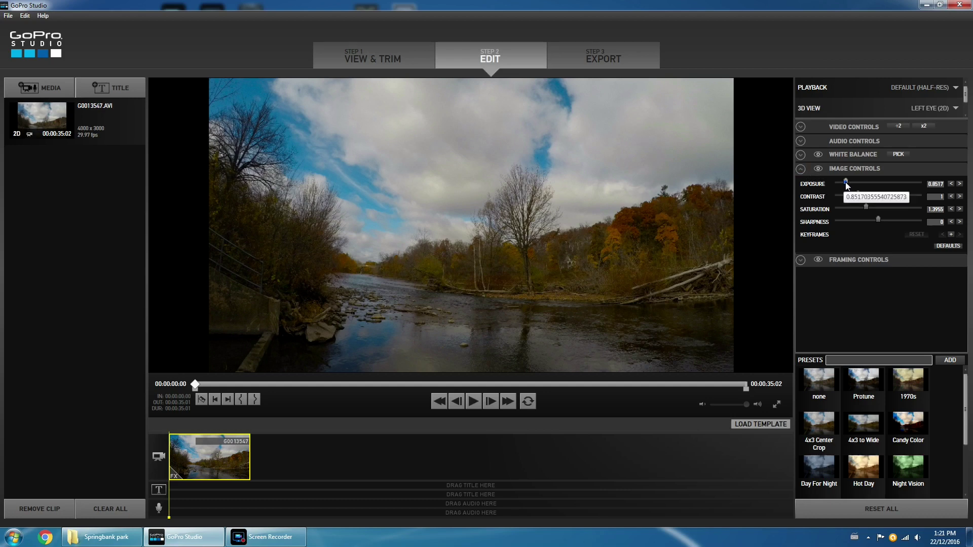
pyautogui.moveTo(844, 183)
pyautogui.mouseDown()
pyautogui.moveTo(863, 182)
pyautogui.moveTo(848, 181)
pyautogui.mouseUp()
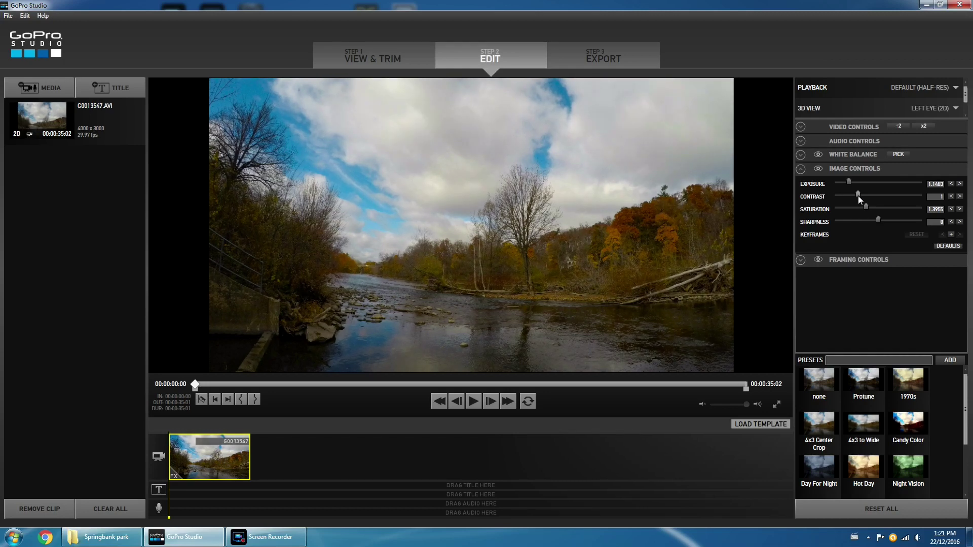
pyautogui.moveTo(858, 196); pyautogui.dragTo(864, 196)
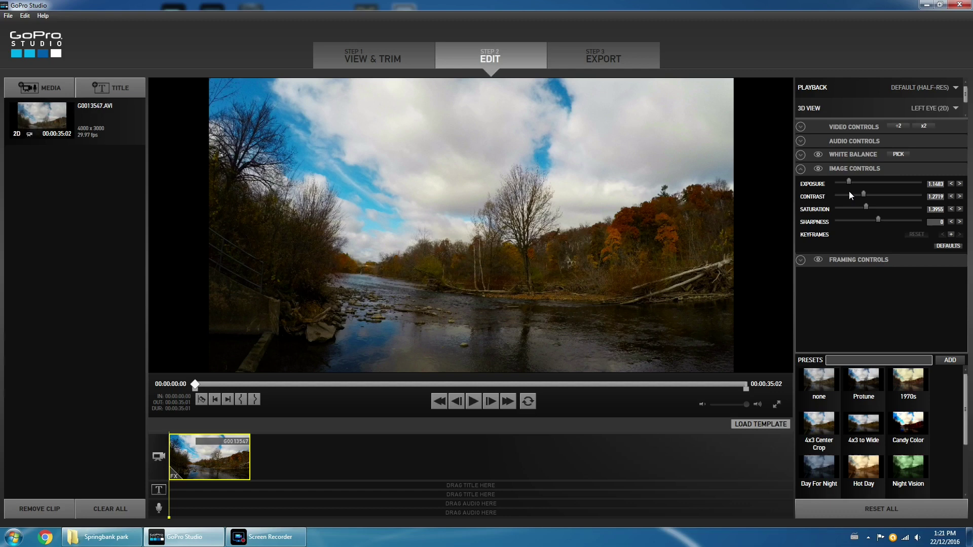
pyautogui.moveTo(865, 208)
pyautogui.moveTo(865, 209); pyautogui.dragTo(867, 208)
pyautogui.moveTo(877, 220); pyautogui.dragTo(886, 220)
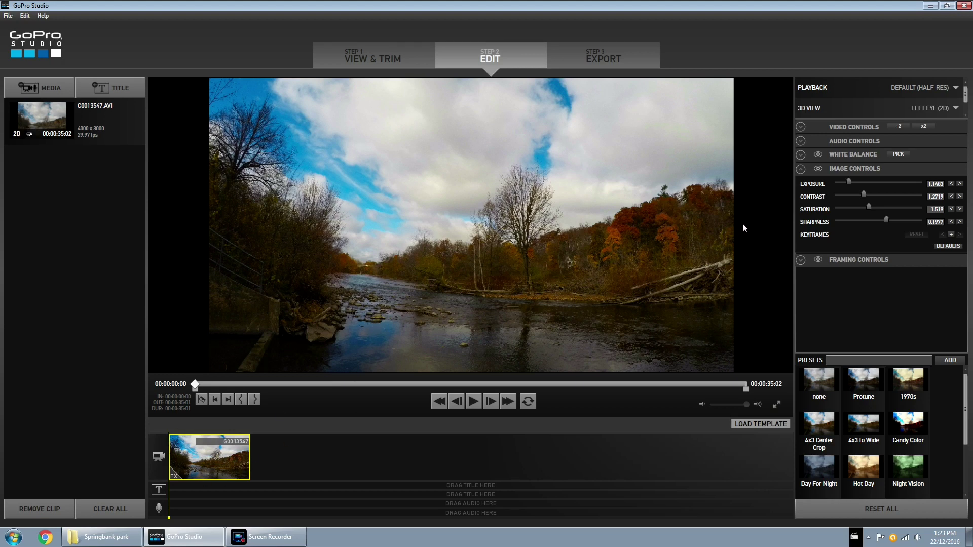
# Add framing keyframes at the start and end of the timeline clip
pyautogui.click(800, 260)
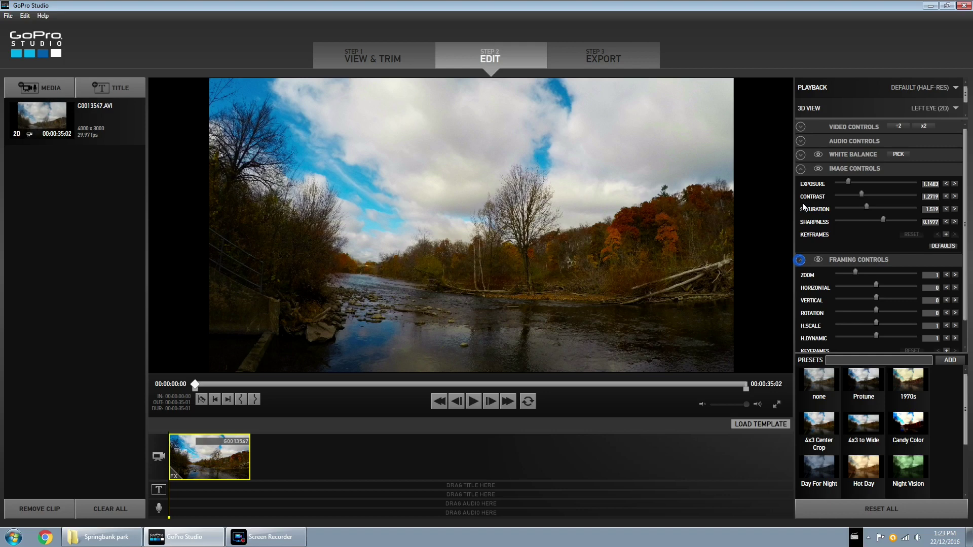
pyautogui.click(801, 169)
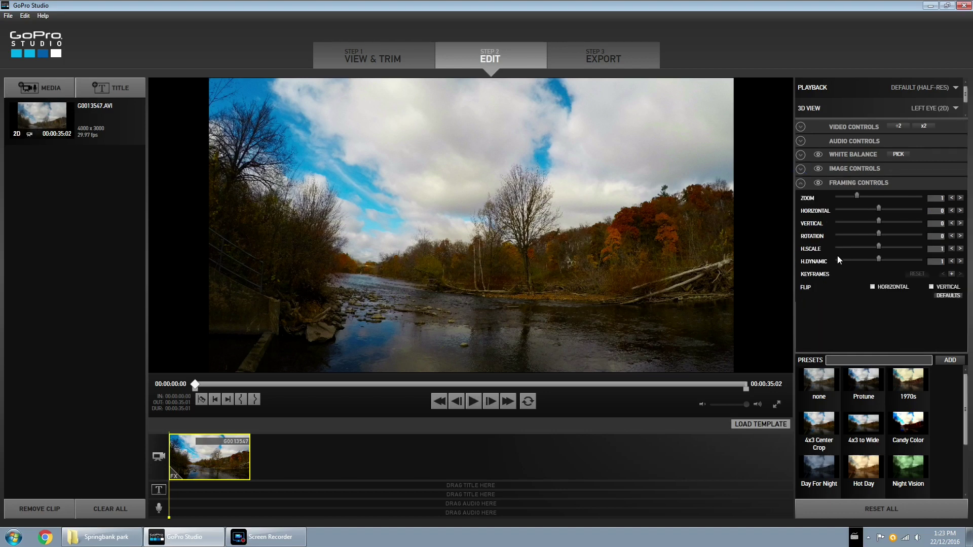
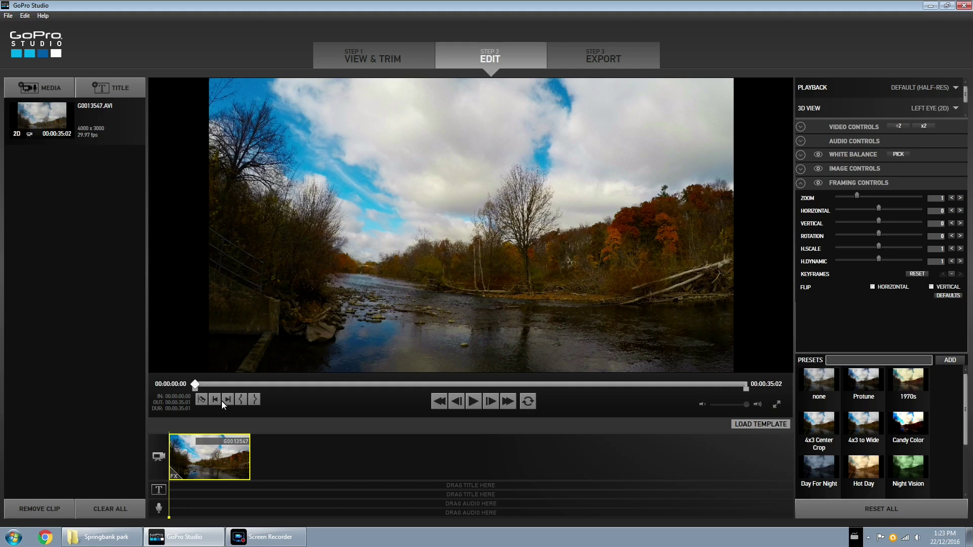
pyautogui.click(224, 401)
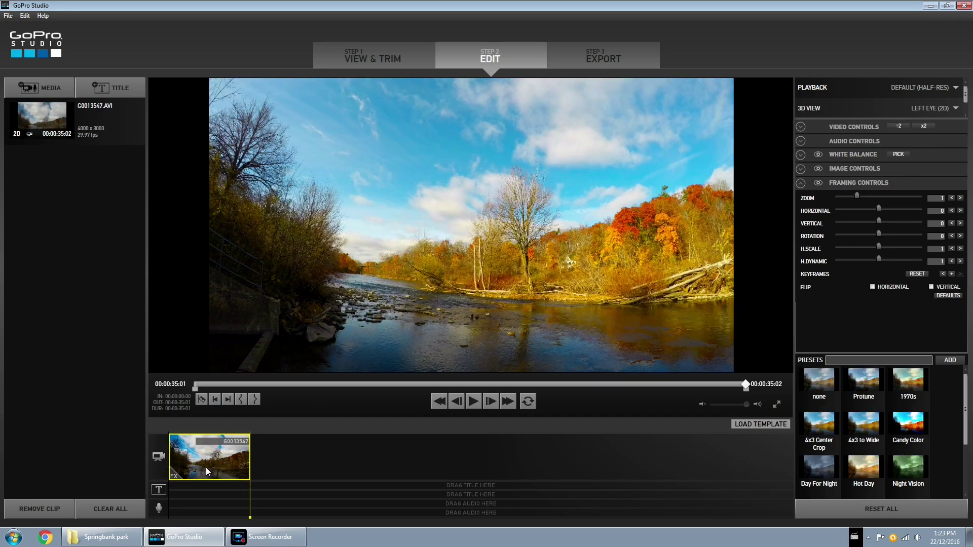
pyautogui.press('Home')
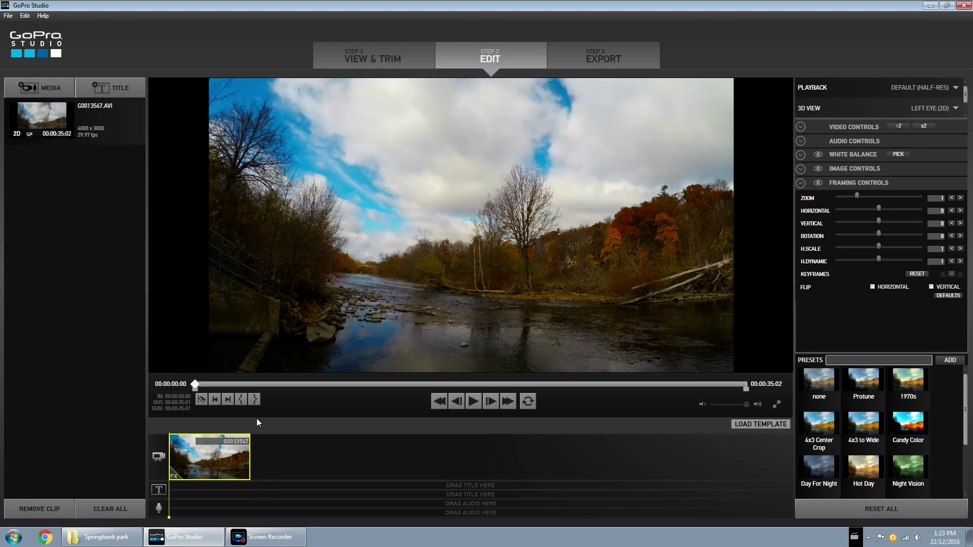
pyautogui.click(228, 399)
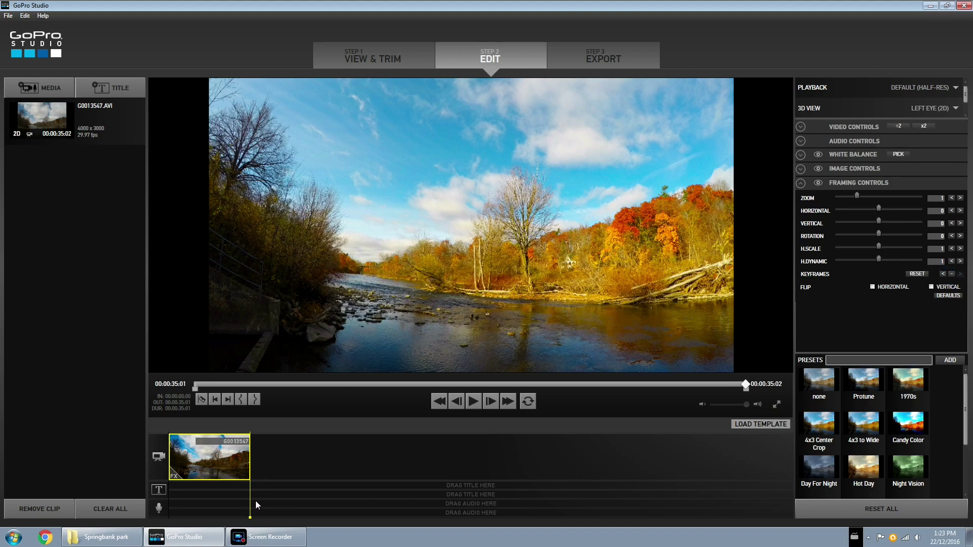
# At the clip's start keyframe, set zoom to about 1.63, horizontal to about -0.018 and vertical to about -0.012, and preview the move
pyautogui.moveTo(251, 519)
pyautogui.mouseDown()
pyautogui.moveTo(170, 501)
pyautogui.moveTo(252, 503)
pyautogui.mouseUp()
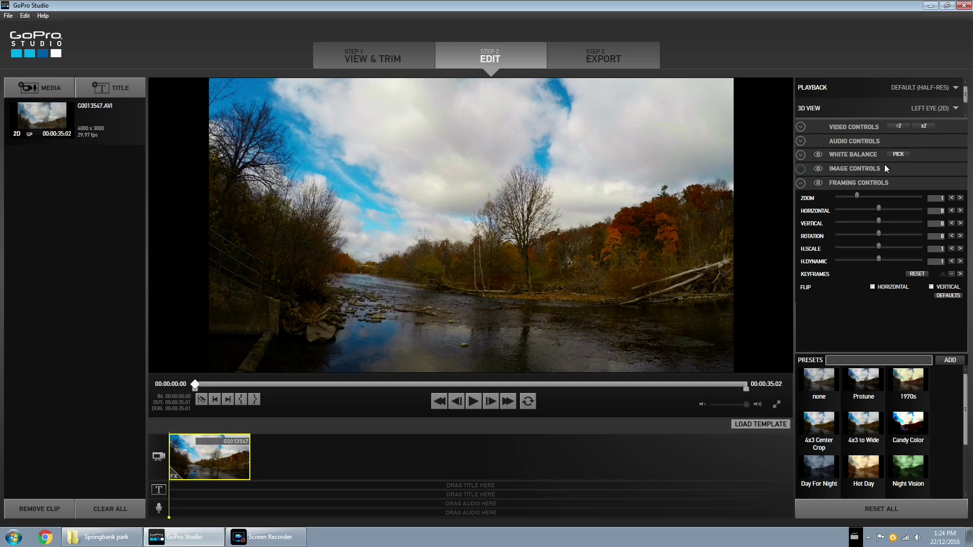
pyautogui.moveTo(857, 196); pyautogui.dragTo(865, 195)
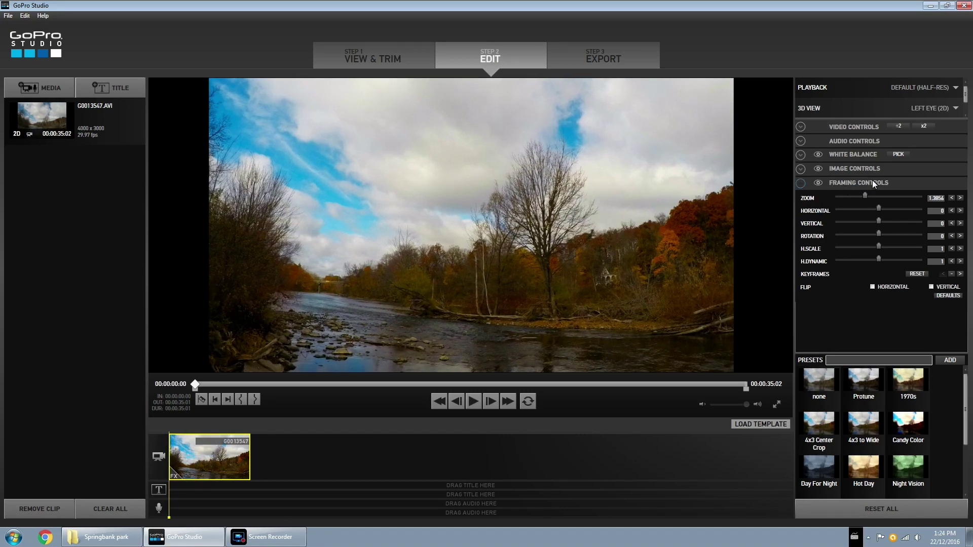
pyautogui.moveTo(866, 196); pyautogui.dragTo(870, 197)
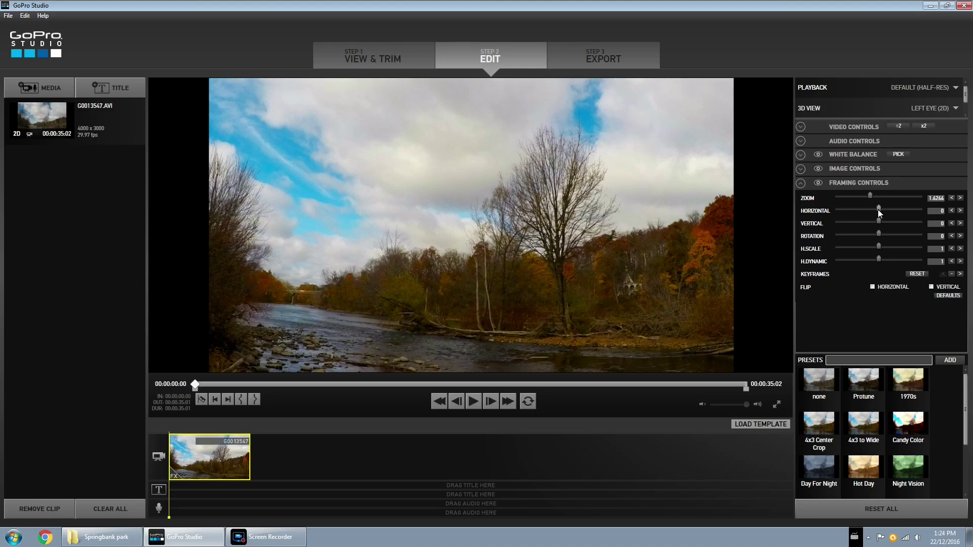
pyautogui.moveTo(878, 209)
pyautogui.mouseDown()
pyautogui.moveTo(880, 222)
pyautogui.moveTo(876, 209)
pyautogui.mouseUp()
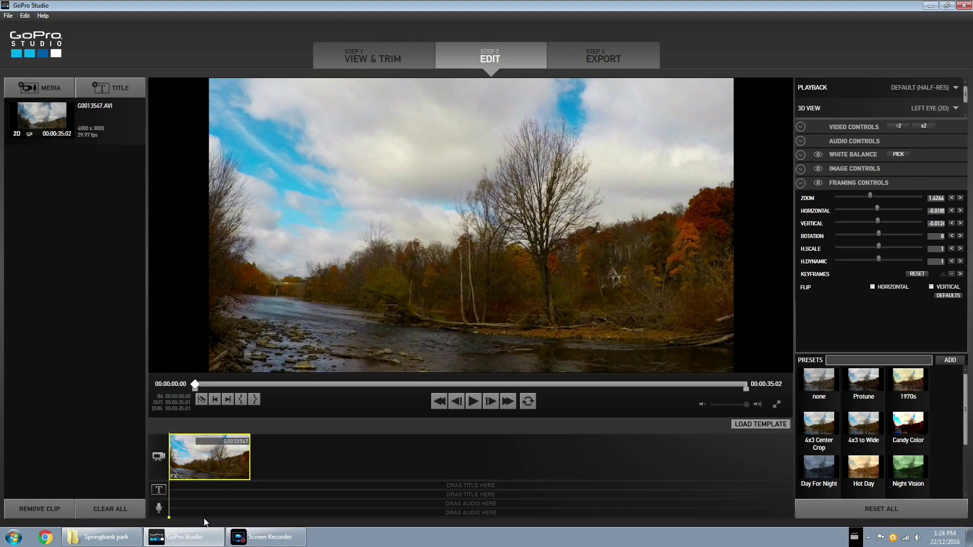
pyautogui.moveTo(169, 523); pyautogui.dragTo(257, 536)
# Adjust the clip's white balance temperature and check its tint
pyautogui.click(801, 154)
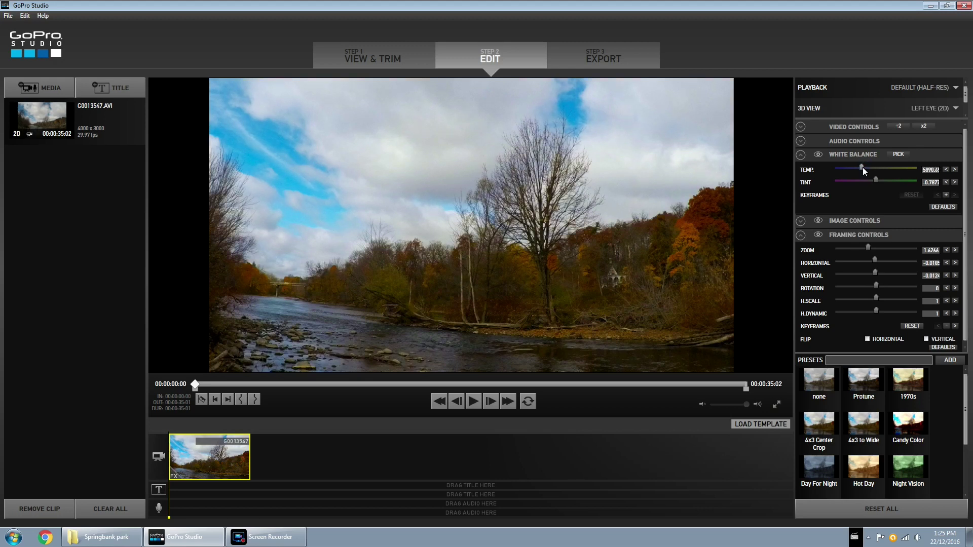
pyautogui.moveTo(864, 169); pyautogui.dragTo(865, 168)
pyautogui.click(875, 179)
pyautogui.click(800, 155)
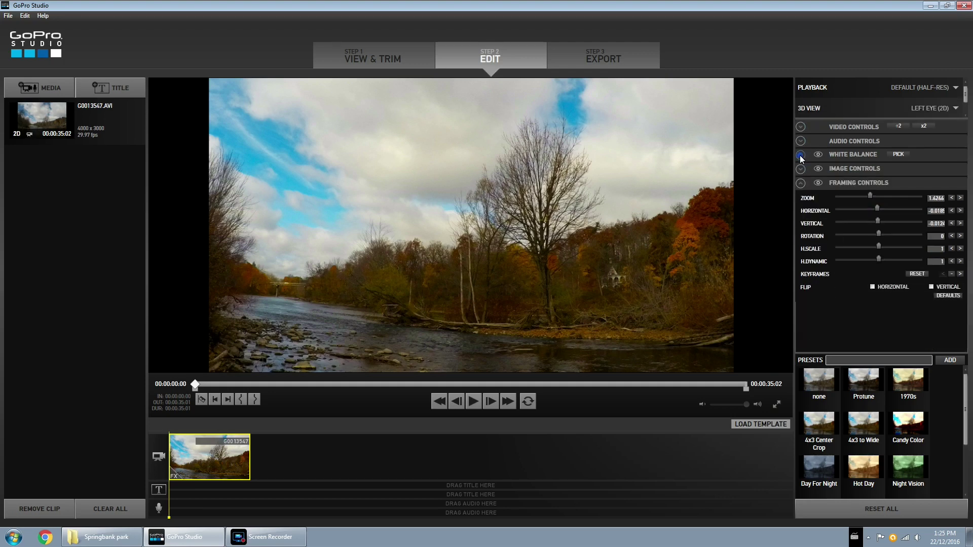
# Show the clip's speed and fade controls and play its opening seconds to judge the playback speed
pyautogui.click(801, 125)
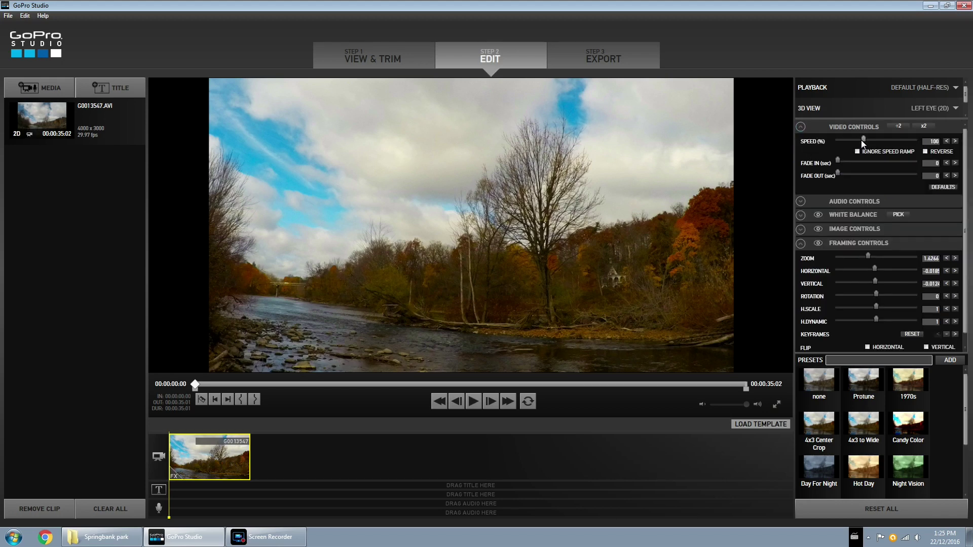
pyautogui.click(474, 402)
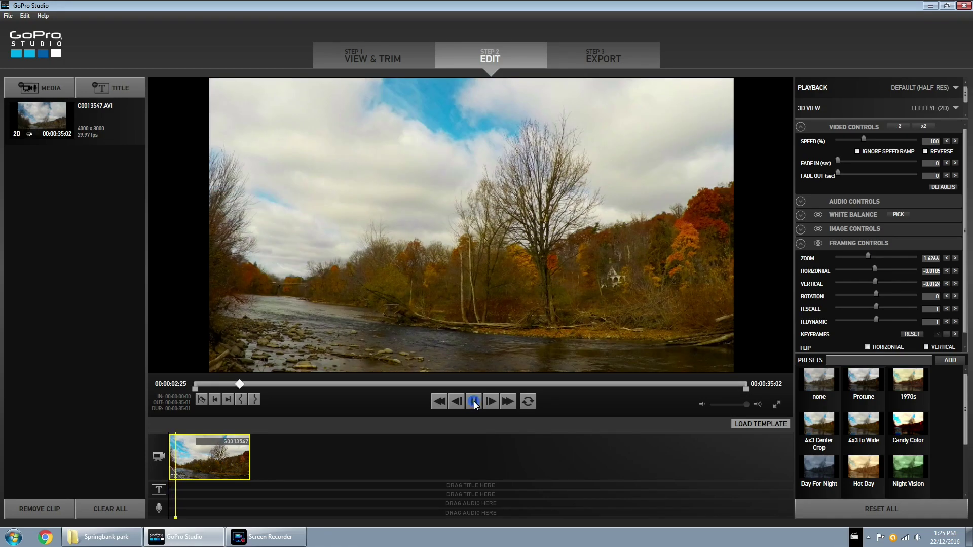
pyautogui.click(473, 402)
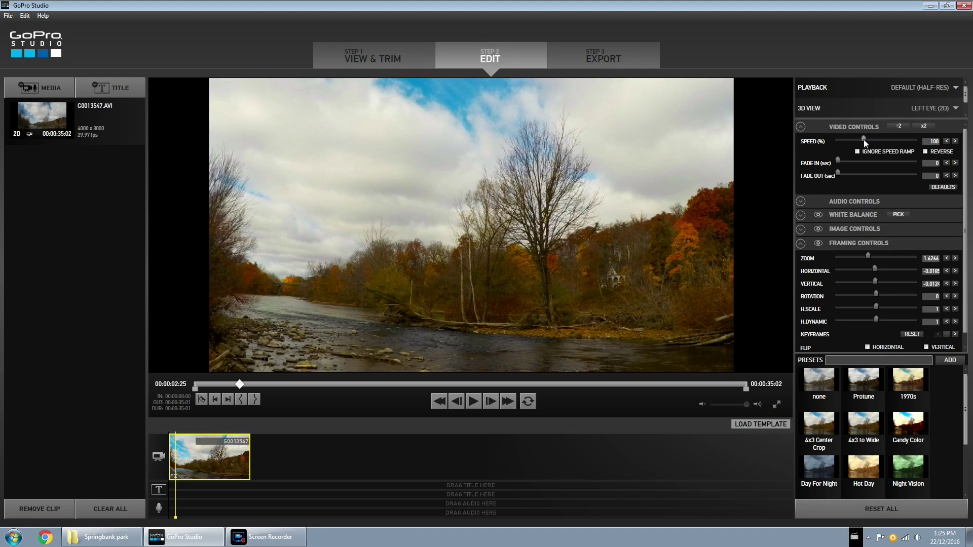
# Set the timeline clip's speed to 134%, turn off Flux for it, and collapse the video controls
pyautogui.moveTo(864, 139); pyautogui.dragTo(870, 139)
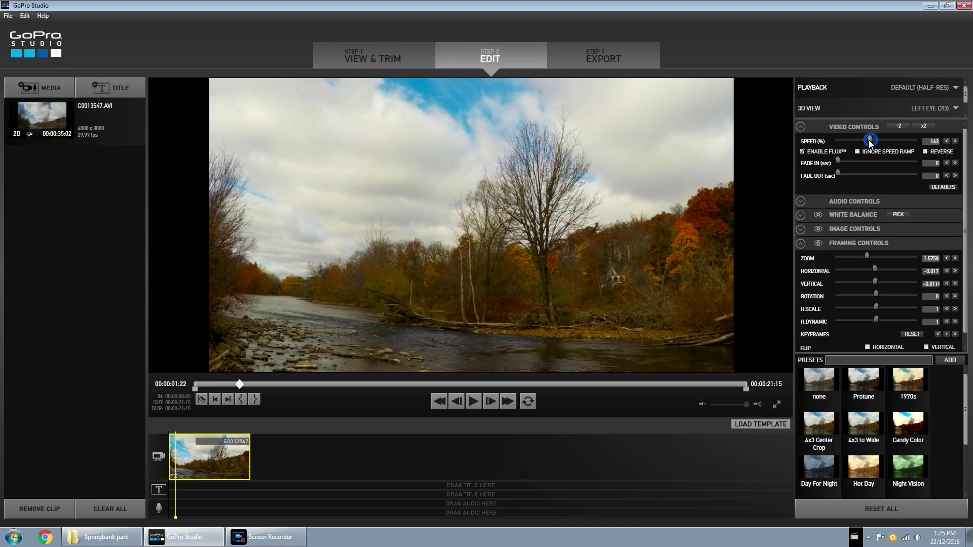
pyautogui.moveTo(871, 140); pyautogui.dragTo(868, 140)
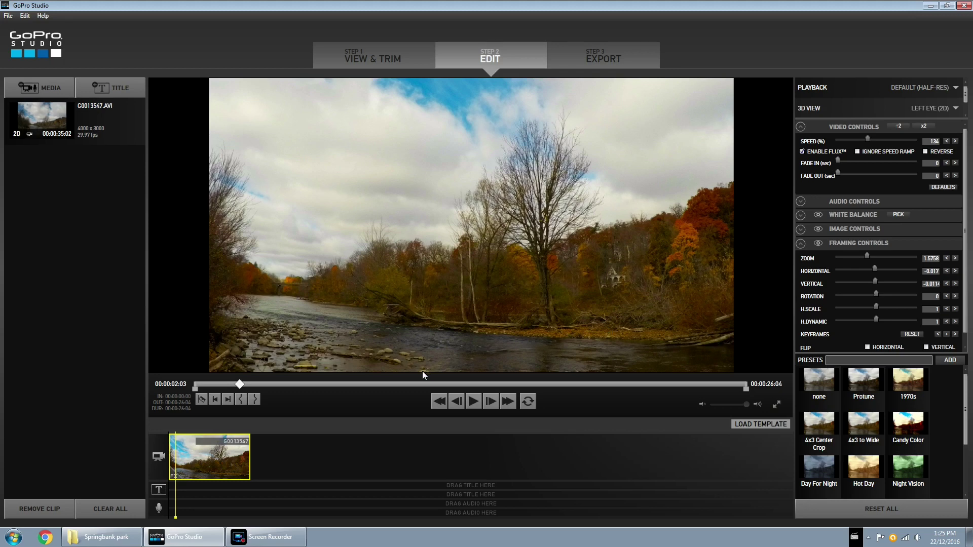
pyautogui.click(801, 152)
pyautogui.click(800, 128)
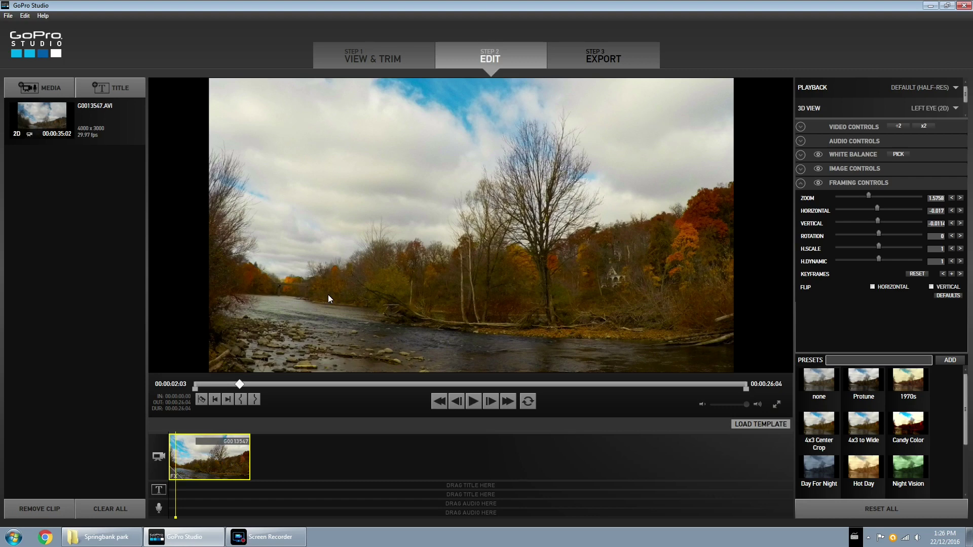
# Scrub through the timeline clip from its start to its end to check the footage and zoom move
pyautogui.click(171, 517)
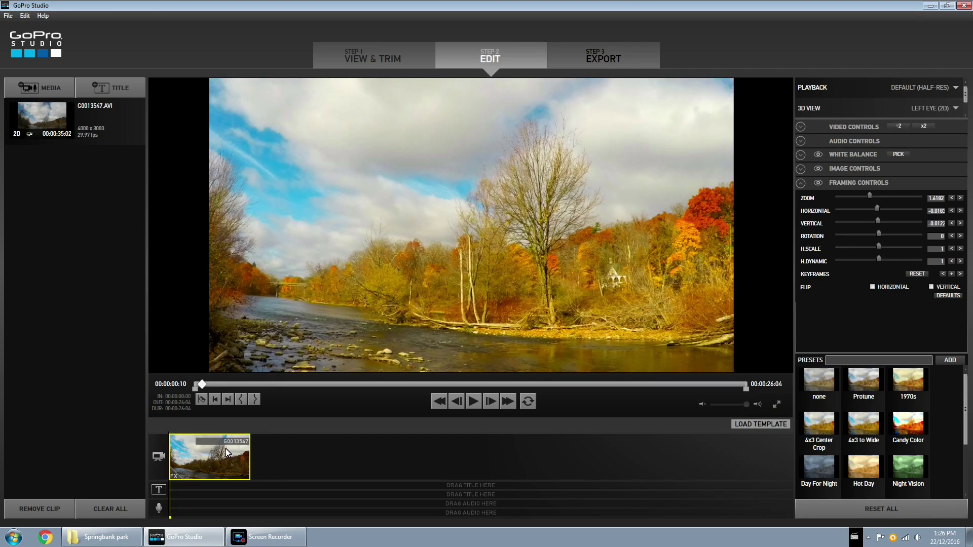
pyautogui.click(172, 518)
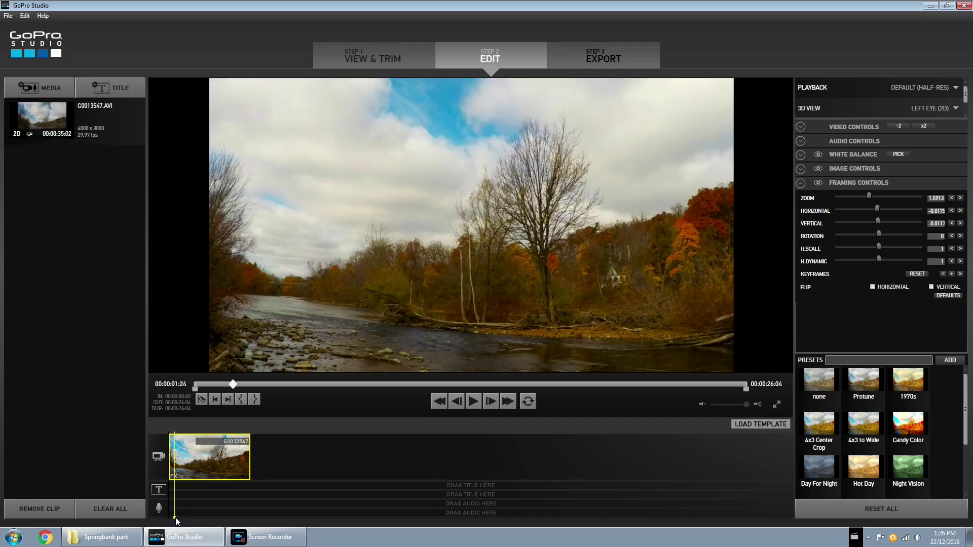
pyautogui.click(178, 518)
pyautogui.click(183, 518)
pyautogui.moveTo(186, 522); pyautogui.dragTo(261, 527)
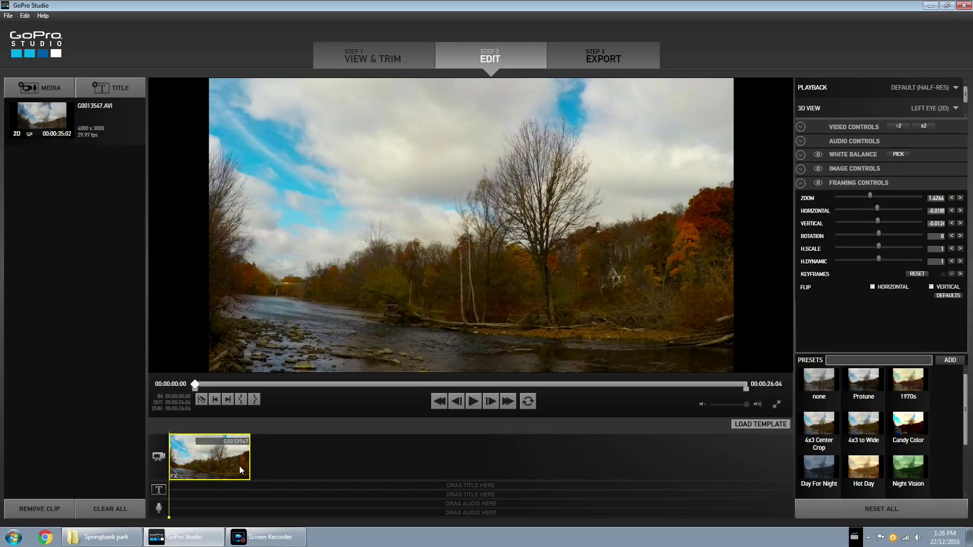
# Duplicate the timeline clip by pasting a copy directly after it
pyautogui.click(239, 467)
pyautogui.click(274, 456)
pyautogui.click(297, 486)
pyautogui.hotkey('ctrl', 'v')
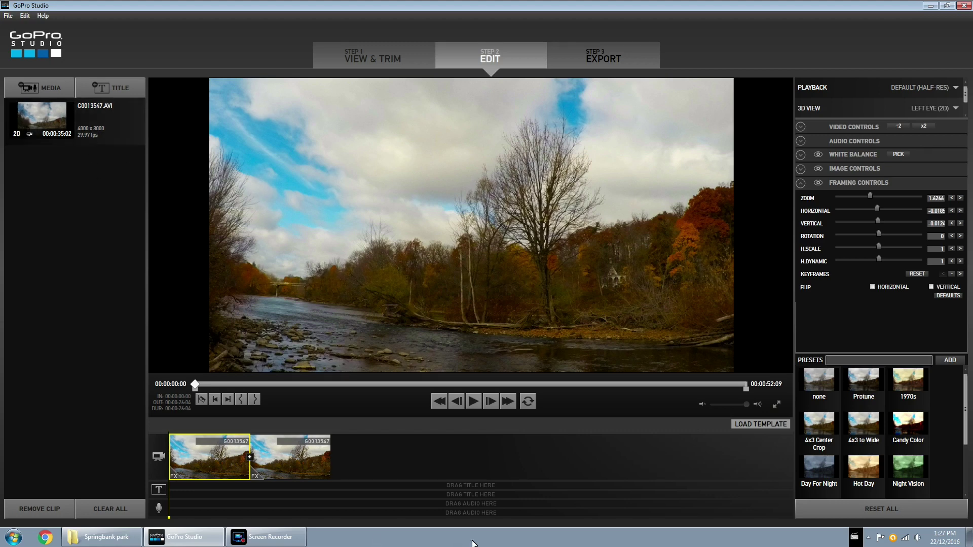
# Make the second clip play in reverse at 250% speed and scrub back through the timeline to its start
pyautogui.click(277, 460)
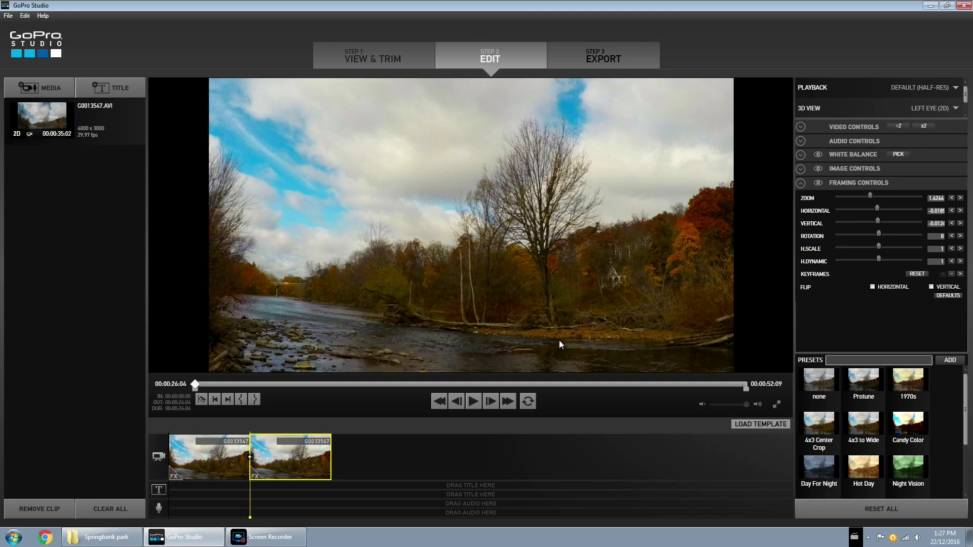
pyautogui.click(800, 127)
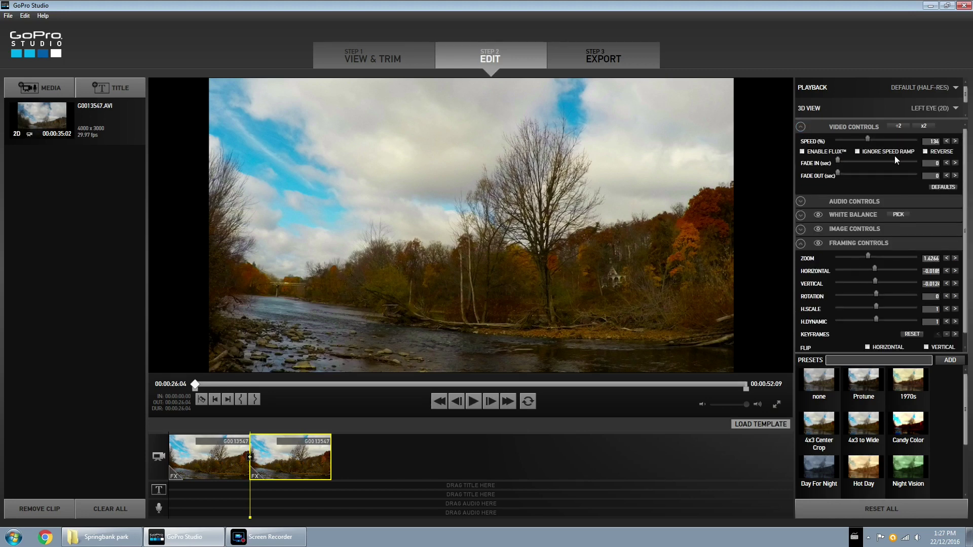
pyautogui.click(925, 151)
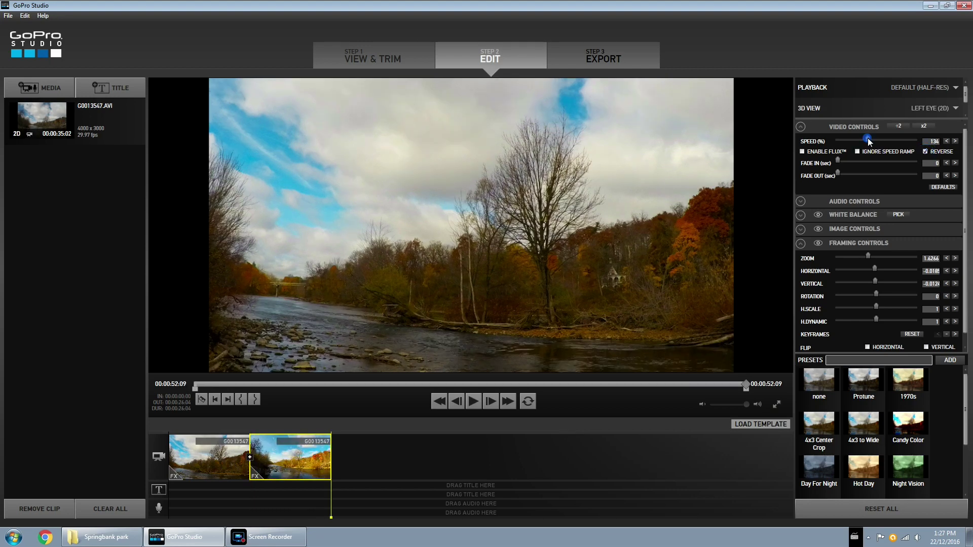
pyautogui.moveTo(867, 139); pyautogui.dragTo(875, 137)
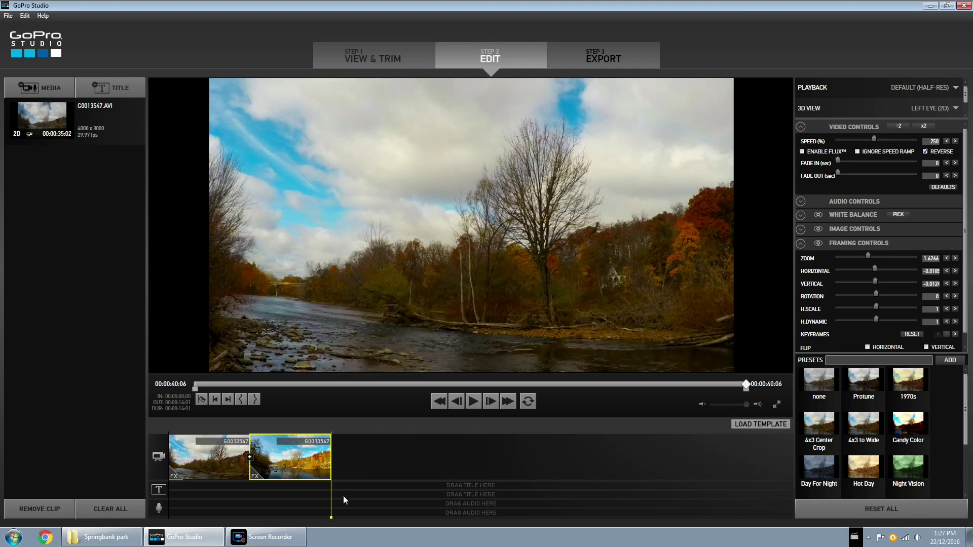
pyautogui.moveTo(330, 519)
pyautogui.mouseDown()
pyautogui.moveTo(146, 496)
pyautogui.moveTo(214, 498)
pyautogui.moveTo(279, 523)
pyautogui.moveTo(316, 523)
pyautogui.mouseUp()
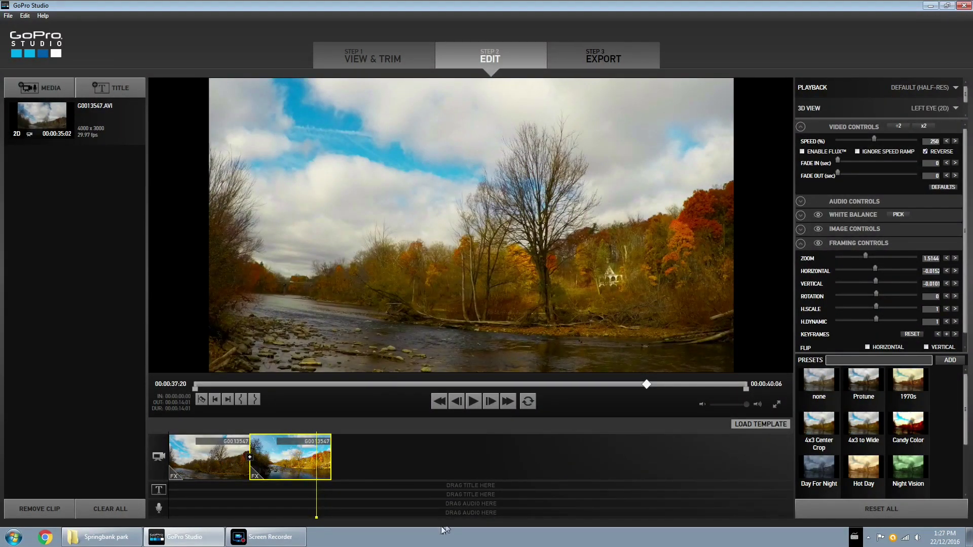
pyautogui.moveTo(317, 519); pyautogui.dragTo(167, 504)
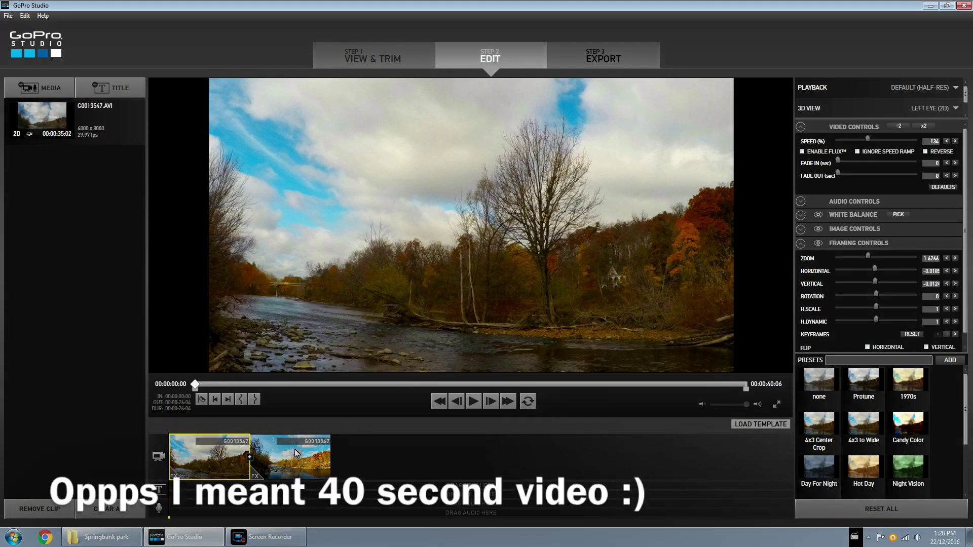
# Export the timeline as an HD 1080p MP4 file named "springbank park" in the My Videos folder
pyautogui.click(592, 58)
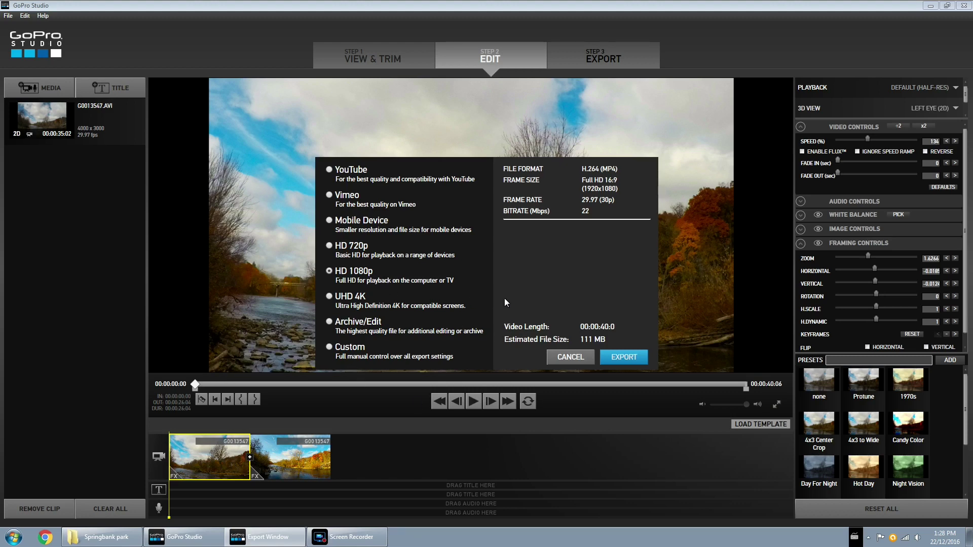
pyautogui.click(620, 358)
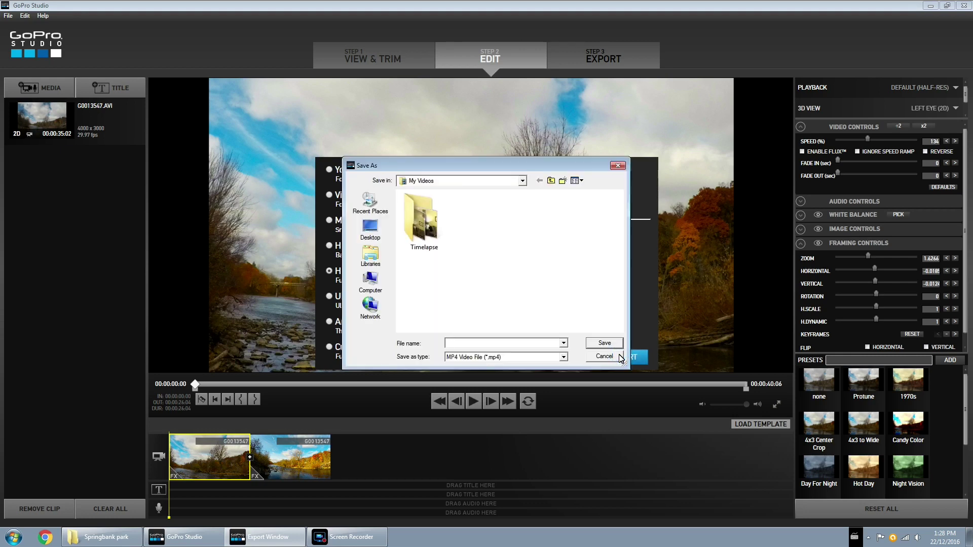
pyautogui.click(464, 346)
pyautogui.write('S')
pyautogui.press('BackSpace')
pyautogui.press('BackSpace')
pyautogui.press('BackSpace')
pyautogui.press('BackSpace')
pyautogui.press('BackSpace')
pyautogui.click(492, 346)
pyautogui.write('springbank pa')
pyautogui.click(596, 346)
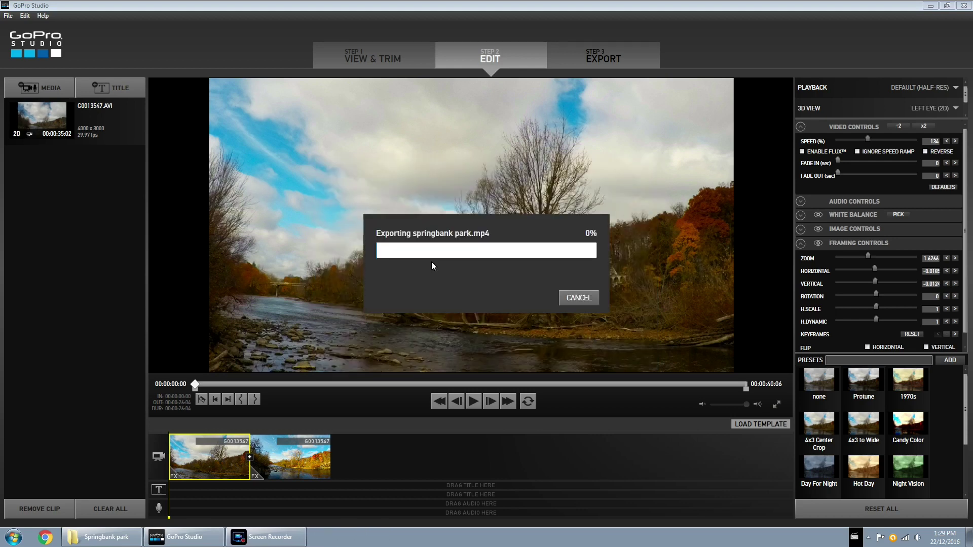